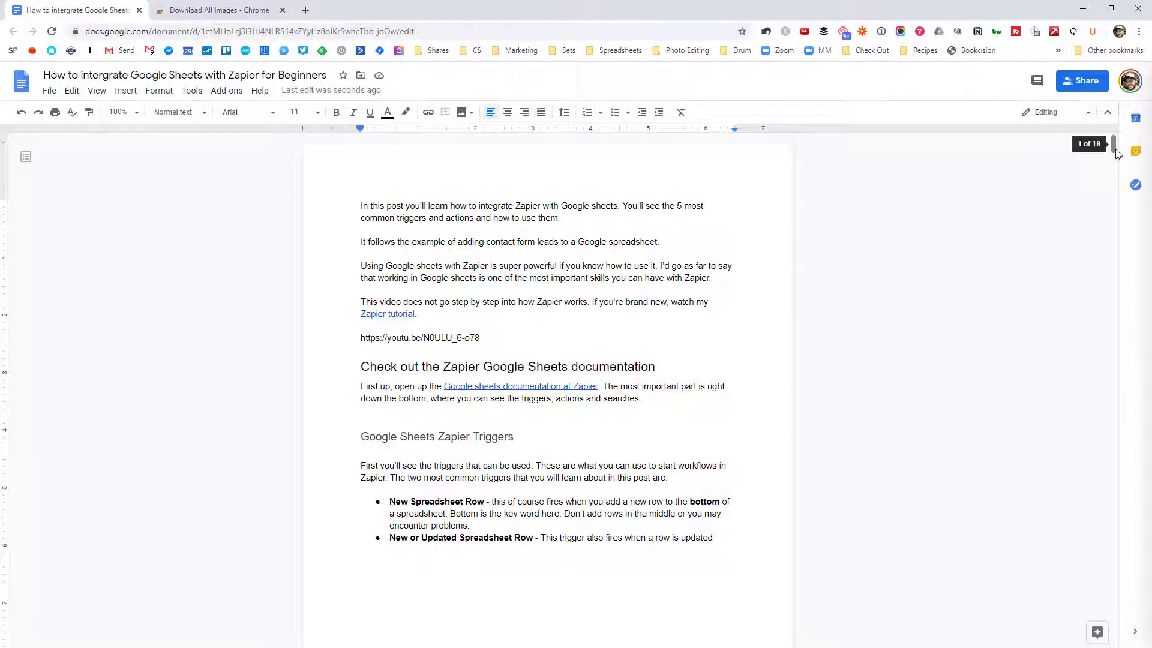
Check the embedded screenshot's context-menu options, then dismiss them
mouse_move(1113, 147)
left_mouse_down()
mouse_move(1133, 384)
mouse_move(1124, 491)
mouse_move(1114, 141)
left_mouse_up()
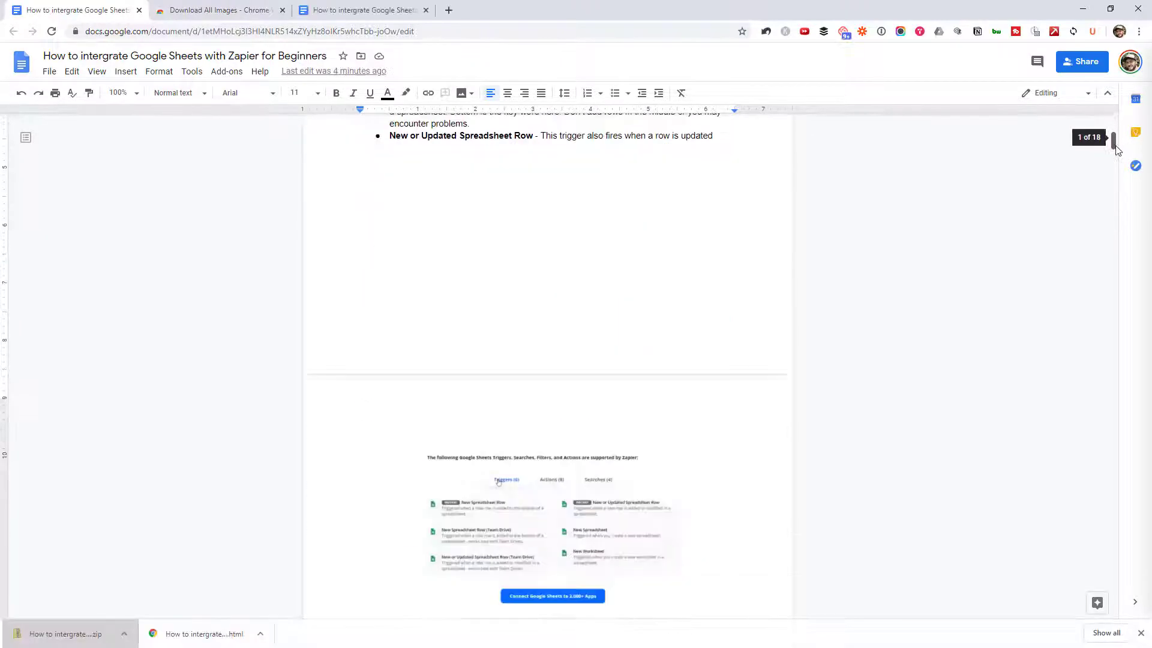
left_click_drag(1114, 139, 1114, 147)
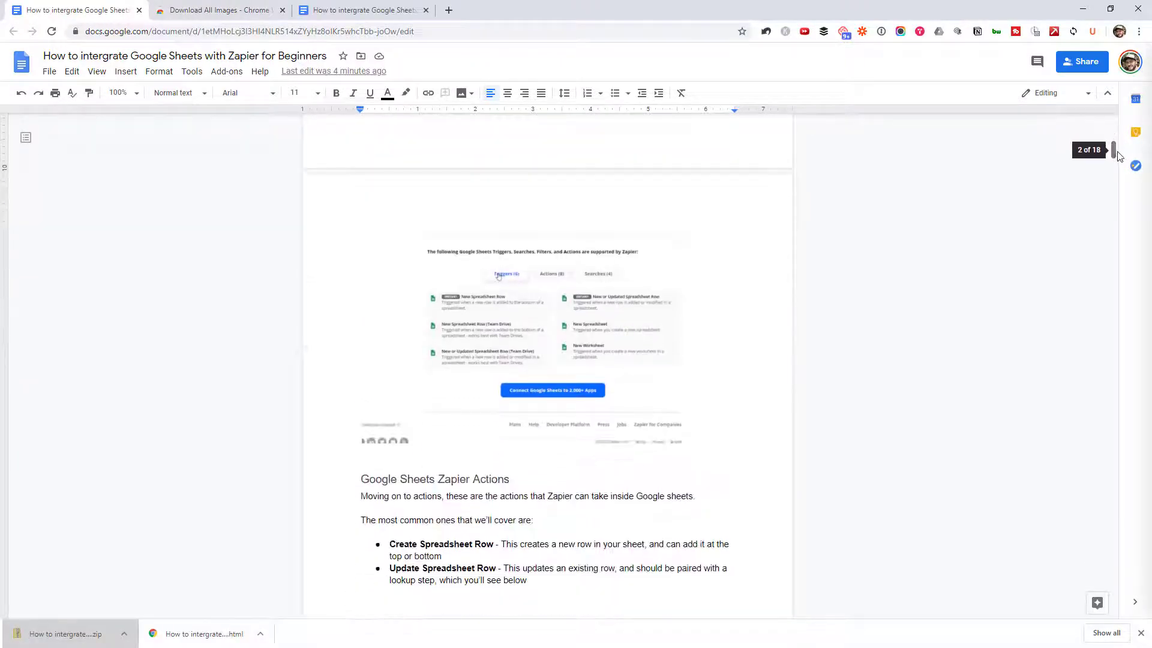
right_click(555, 304)
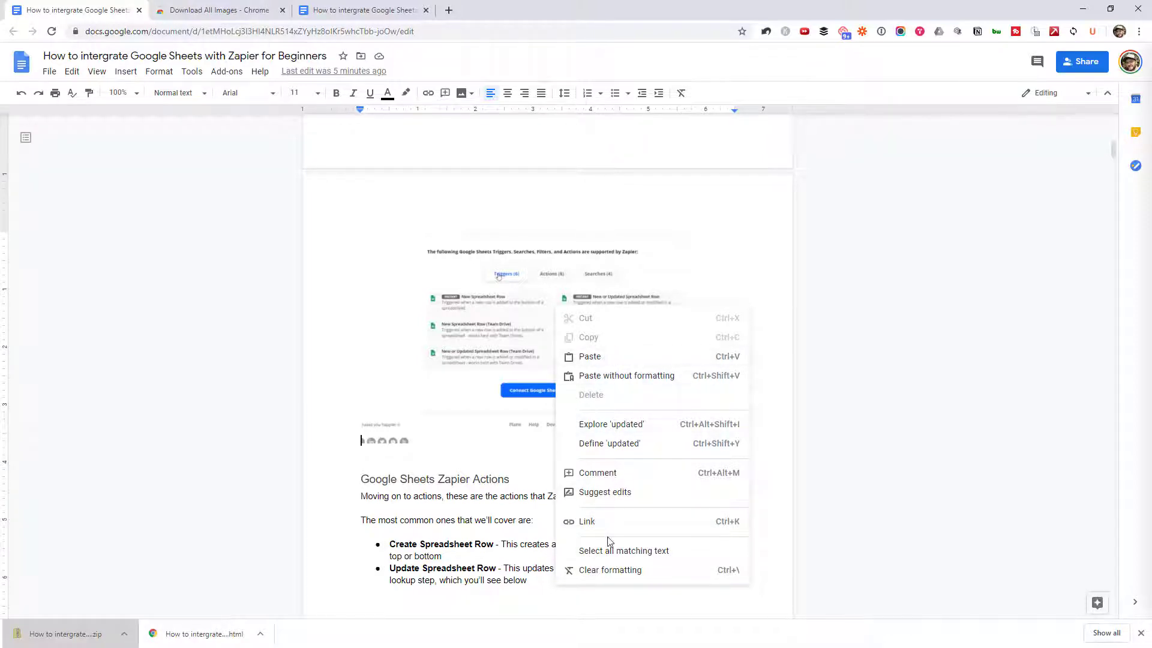
left_click(751, 251)
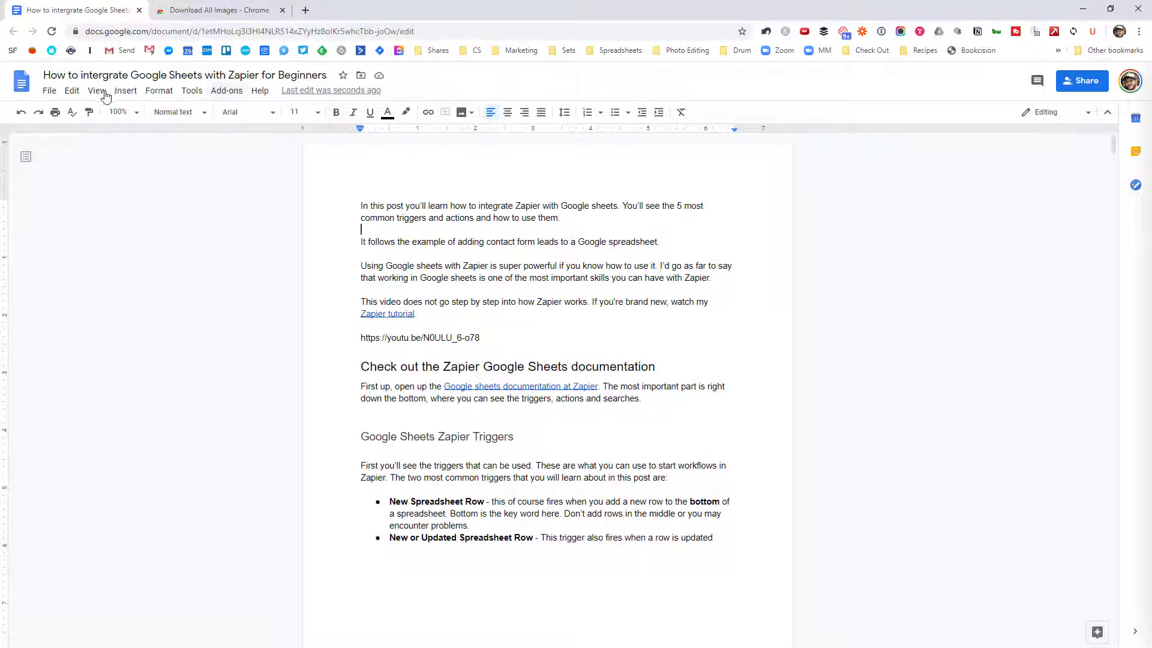
Publish the Zapier guide to the web through File > Publish to the web and confirm
left_click(50, 91)
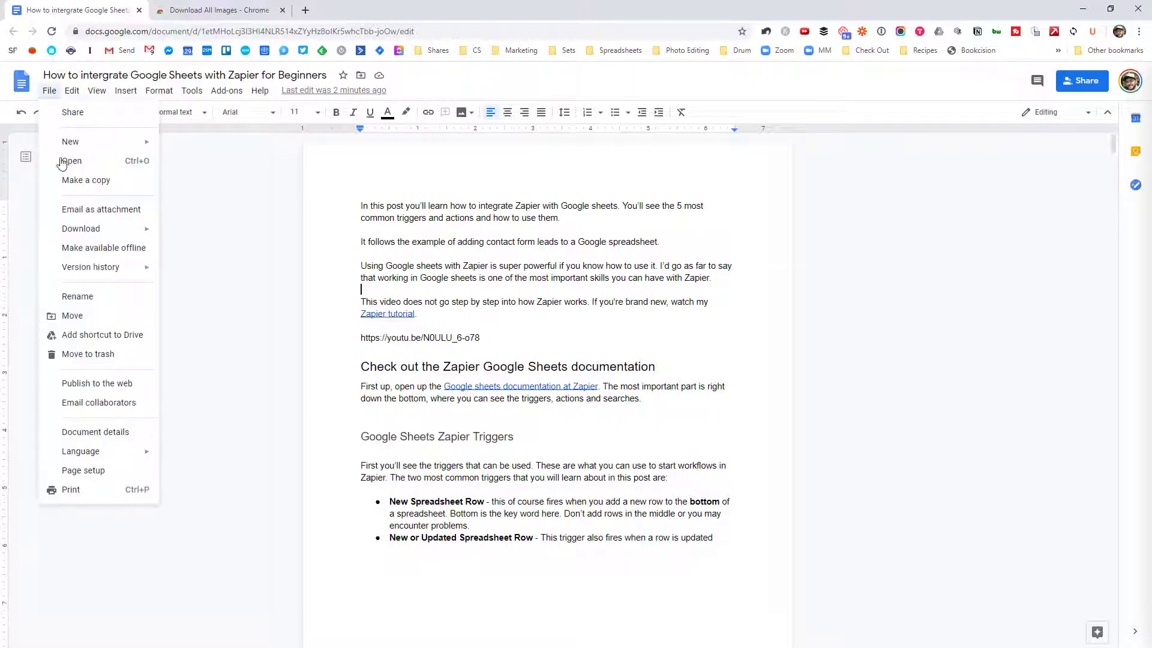
left_click(82, 384)
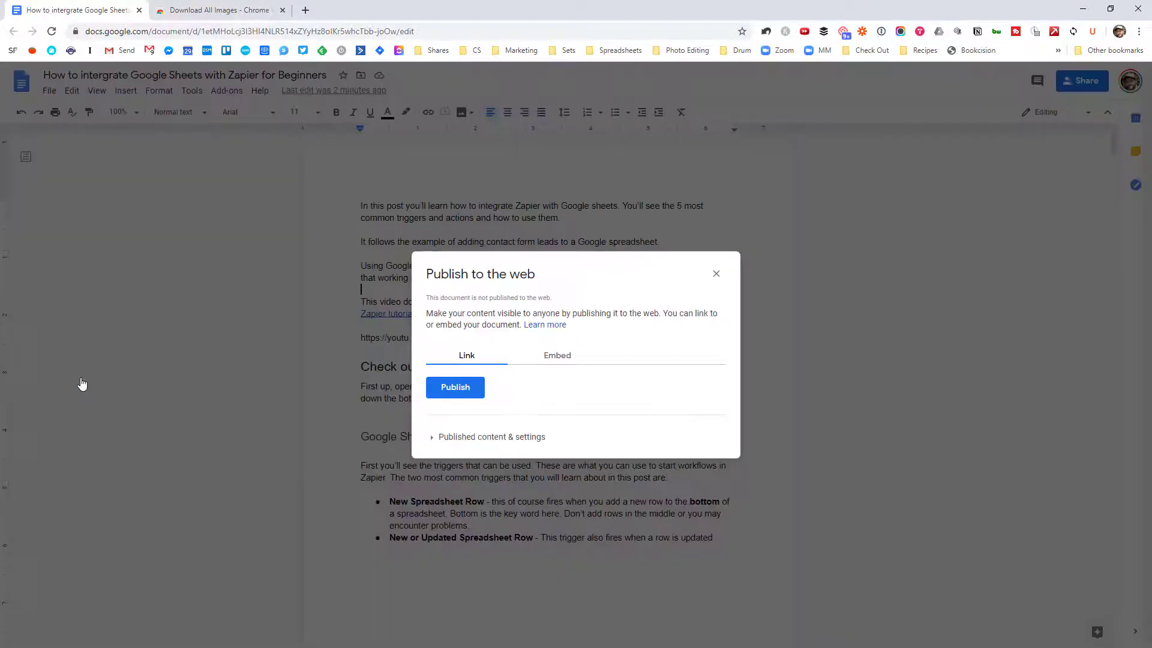
left_click(468, 393)
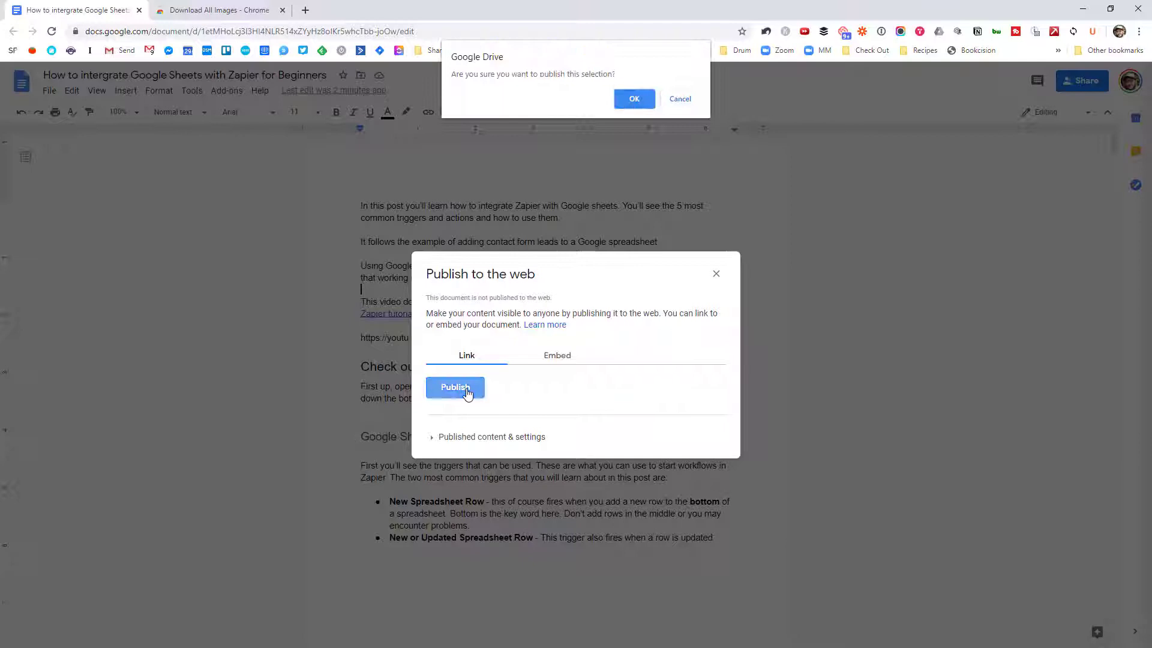
left_click(644, 100)
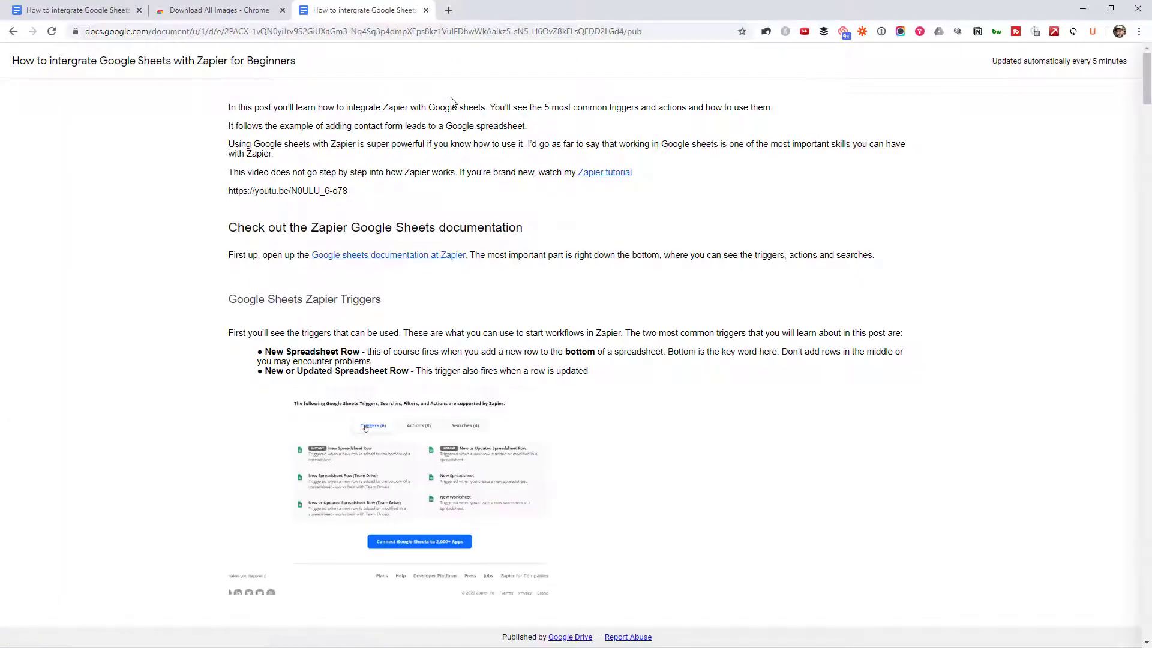
left_click_drag(1146, 78, 1025, 119)
scroll(742, 210, "down", 1)
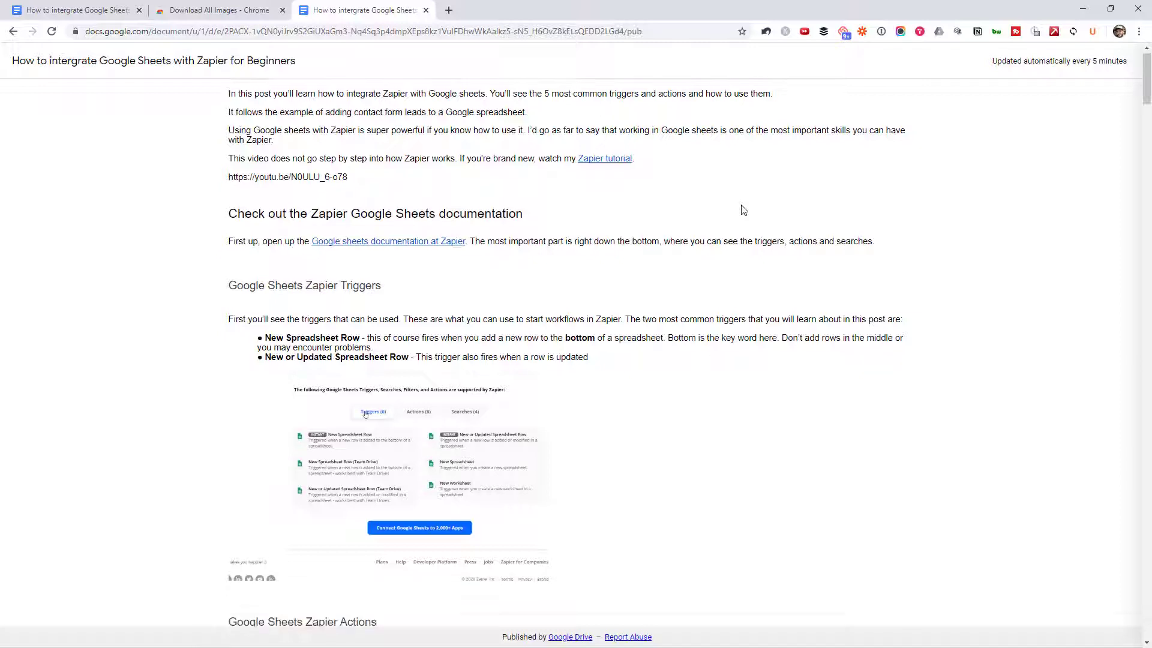
right_click(395, 386)
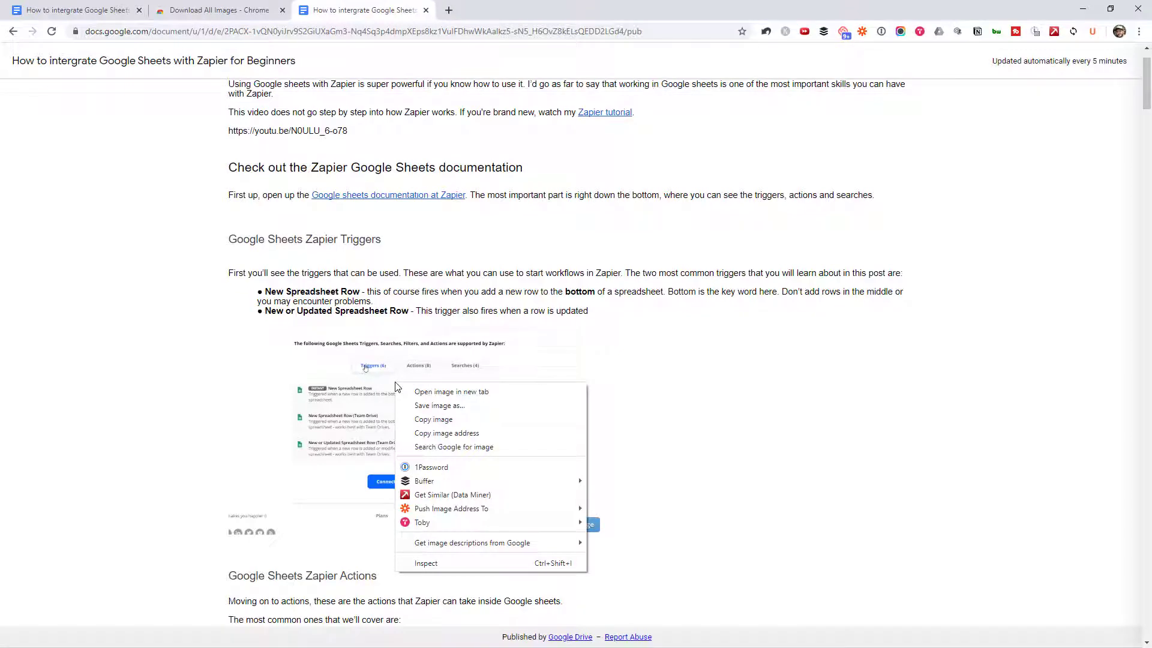
left_click(462, 406)
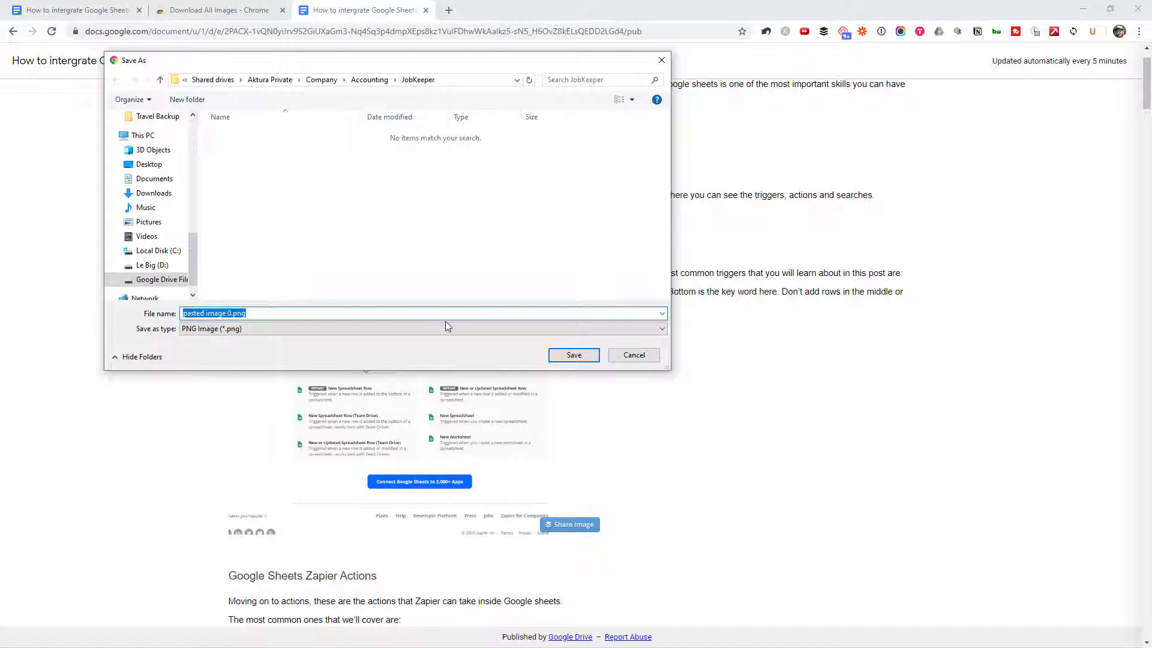
left_click(641, 360)
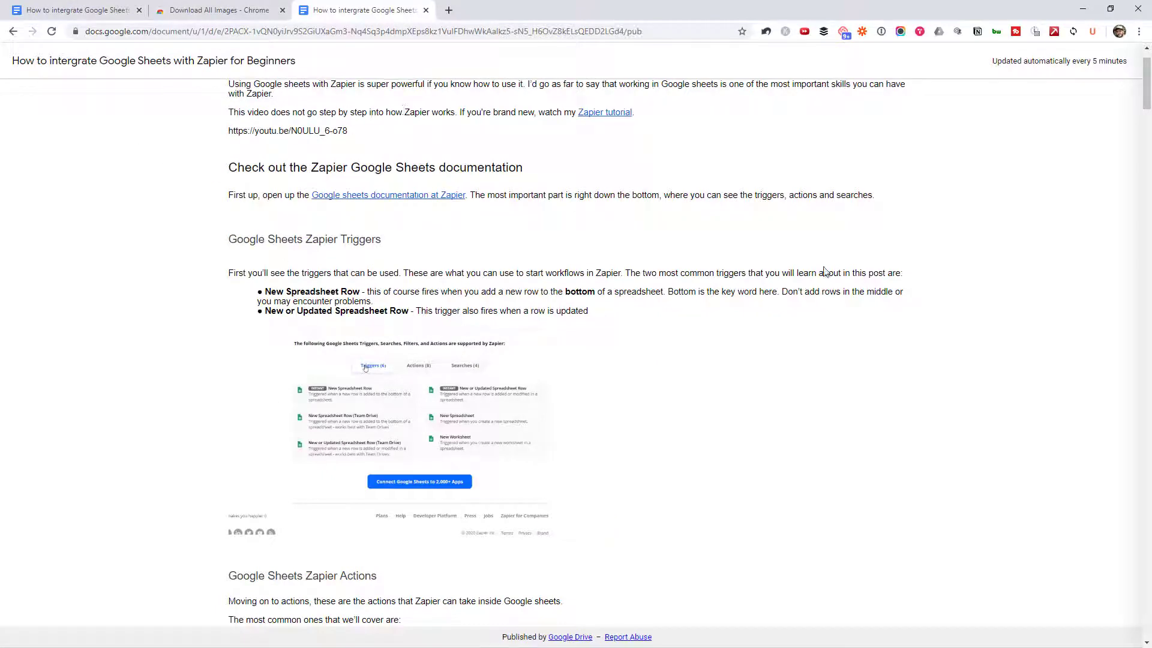
Save the published page as a complete web page into a new Desktop\Temp\Save images folder
right_click(963, 251)
left_click(978, 314)
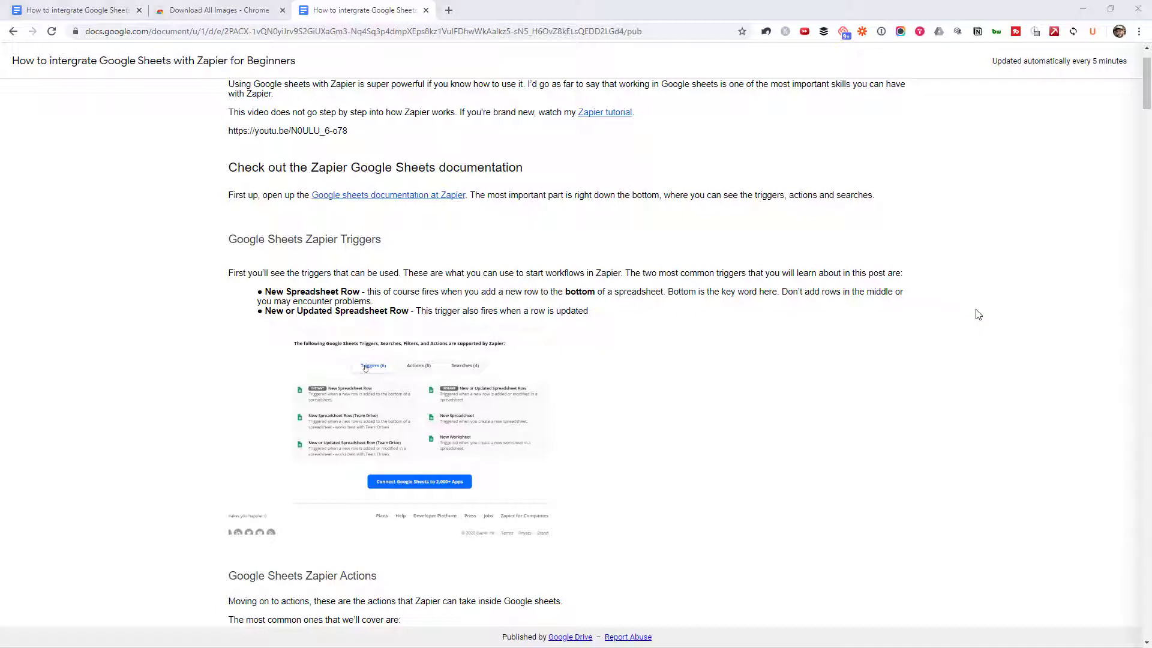
left_click(165, 165)
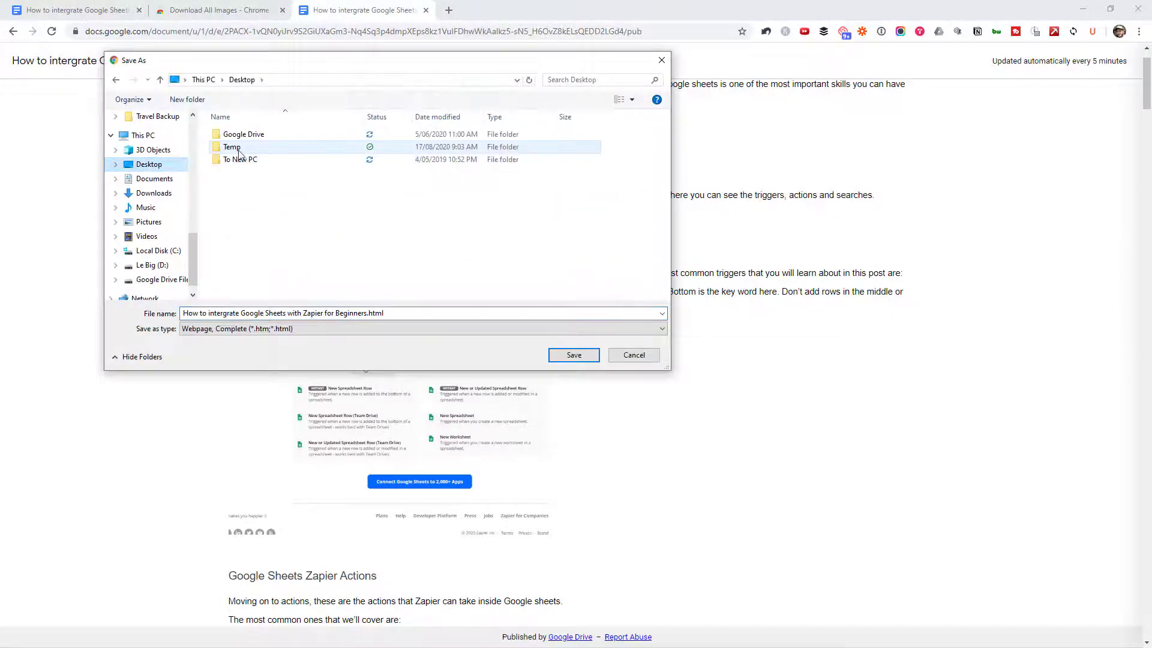
double_click(260, 148)
left_click(185, 104)
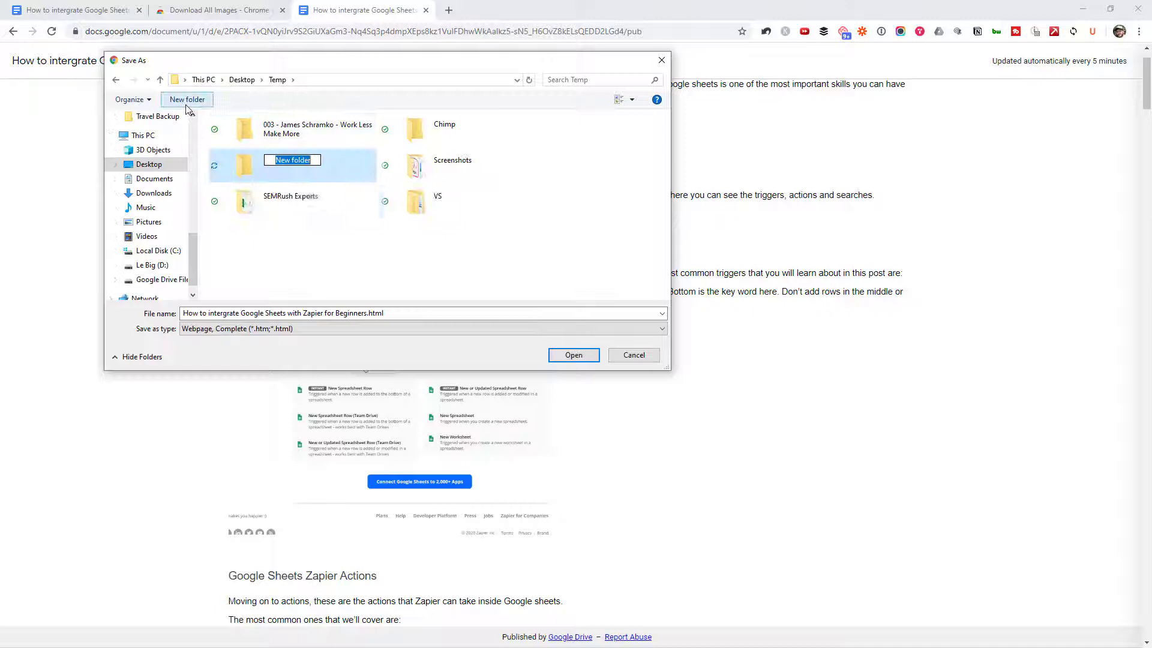
type("Save images")
key("Return")
double_click(270, 160)
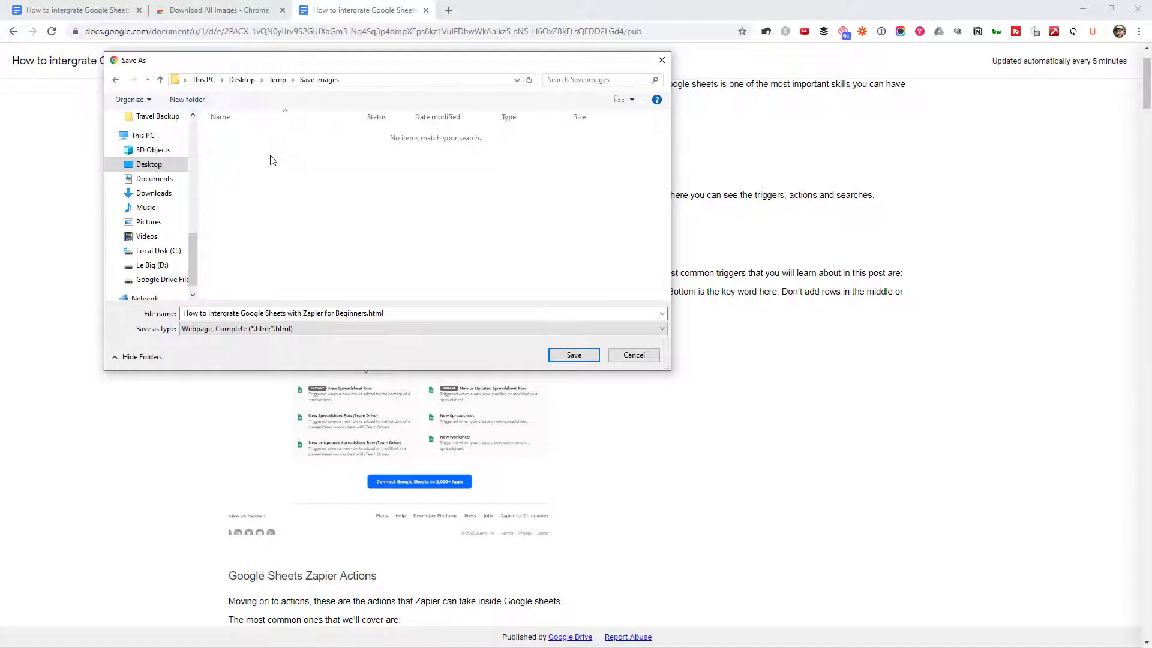
left_click(571, 356)
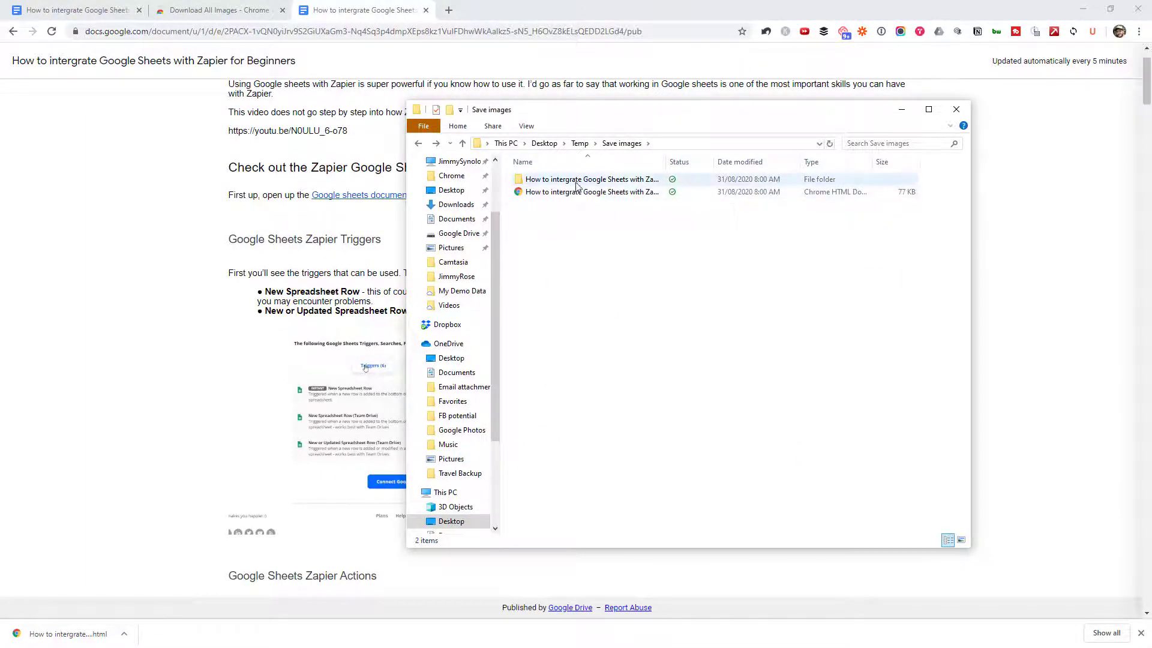
Open the saved page's _files folder to see the 22 pasted image PNGs
double_click(546, 180)
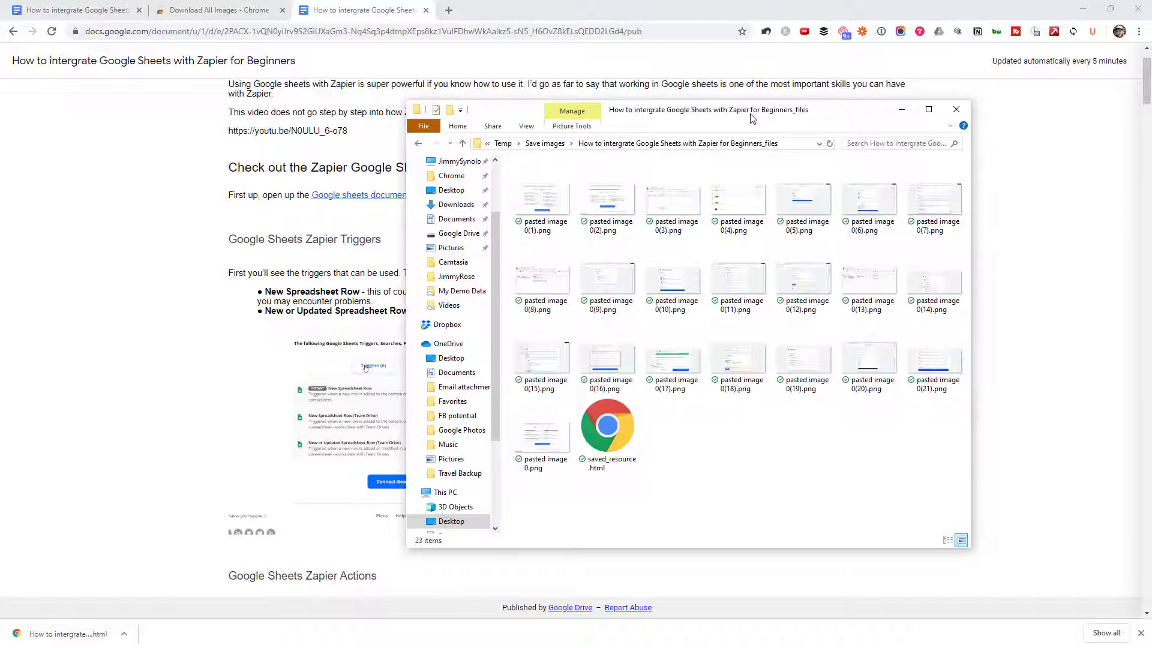
Return to the Google Docs editor tab and close the Publish to the web dialog
left_click(387, 130)
left_click(102, 12)
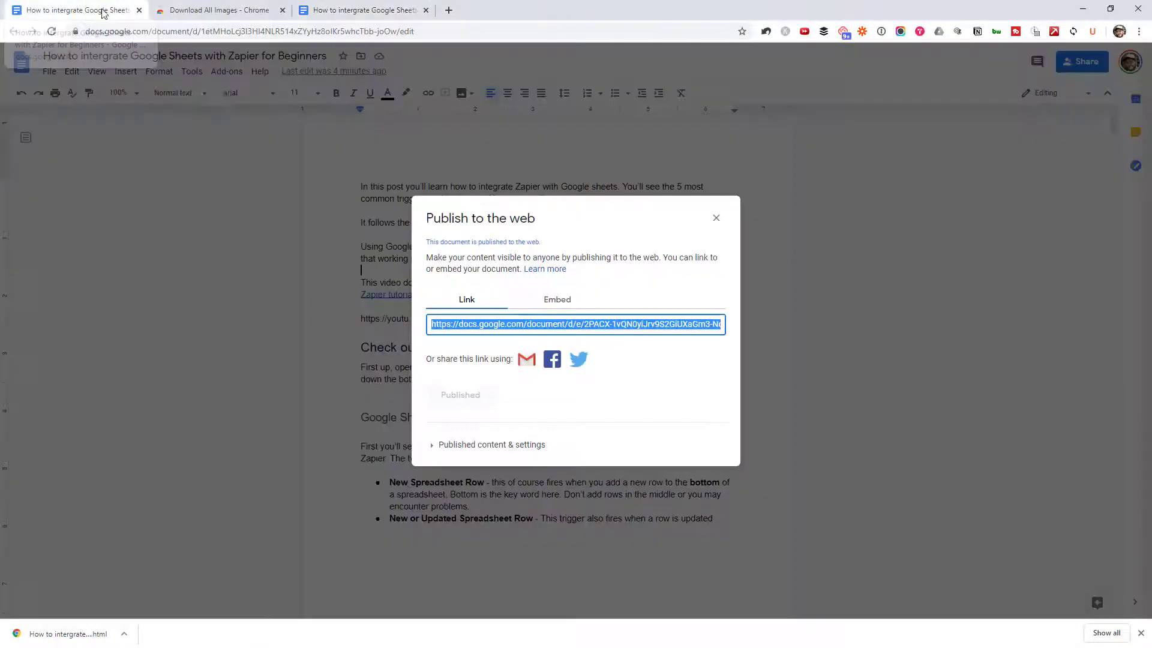
left_click(717, 220)
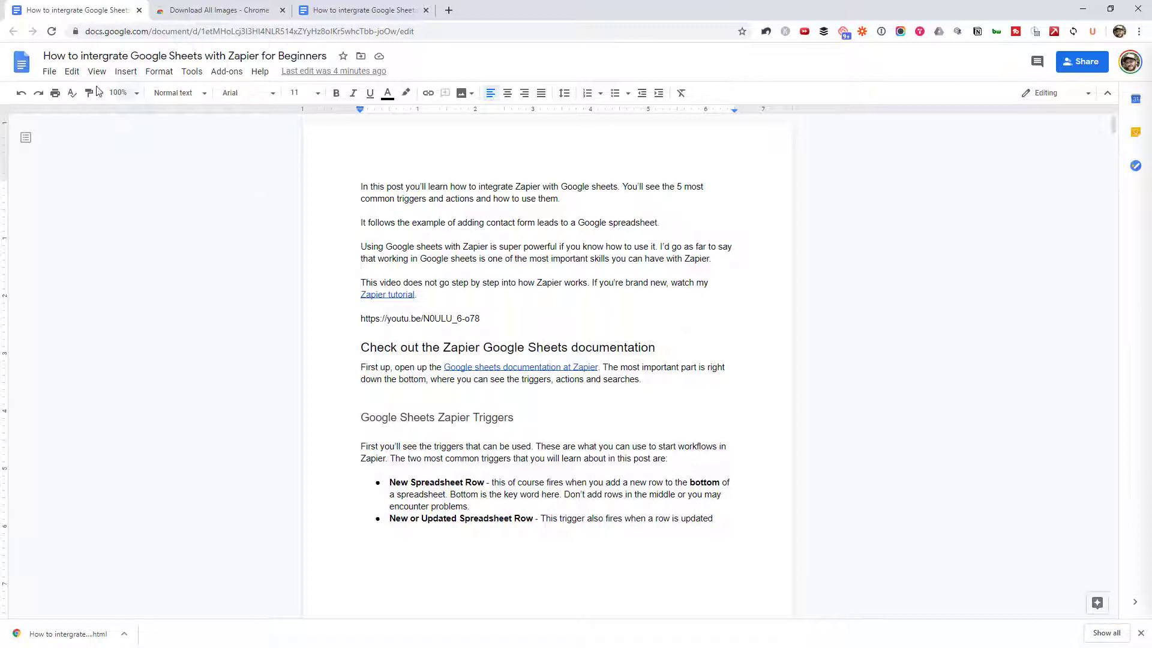
Download the document as Web Page (.html, zipped) from File > Download
left_click(51, 73)
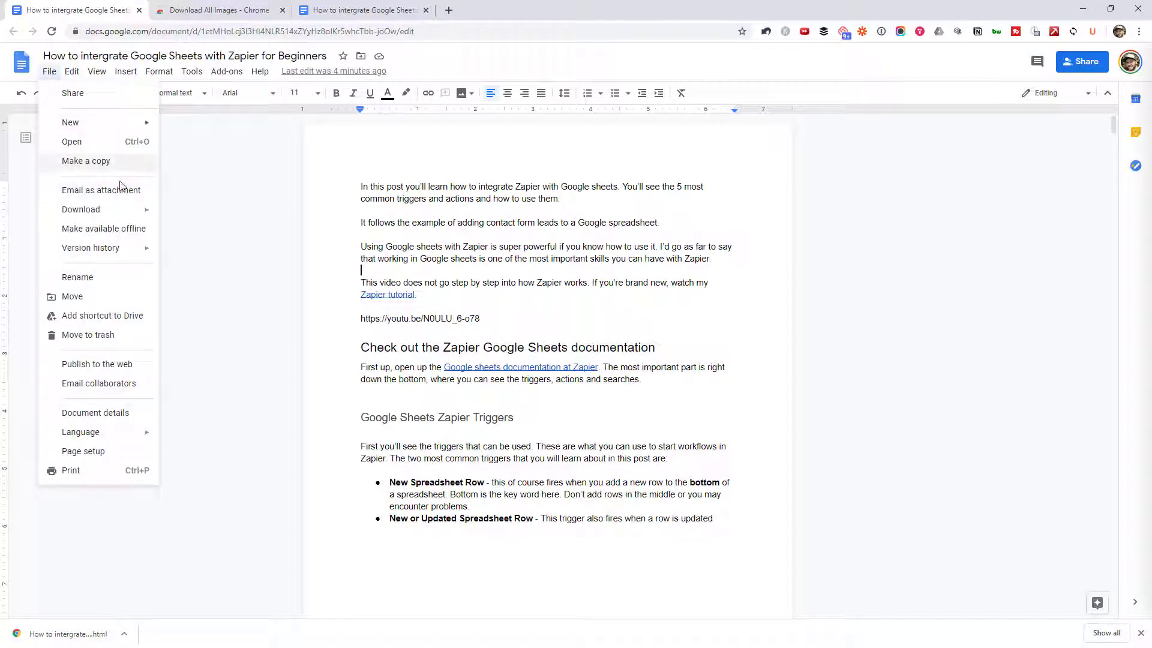
mouse_move(79, 211)
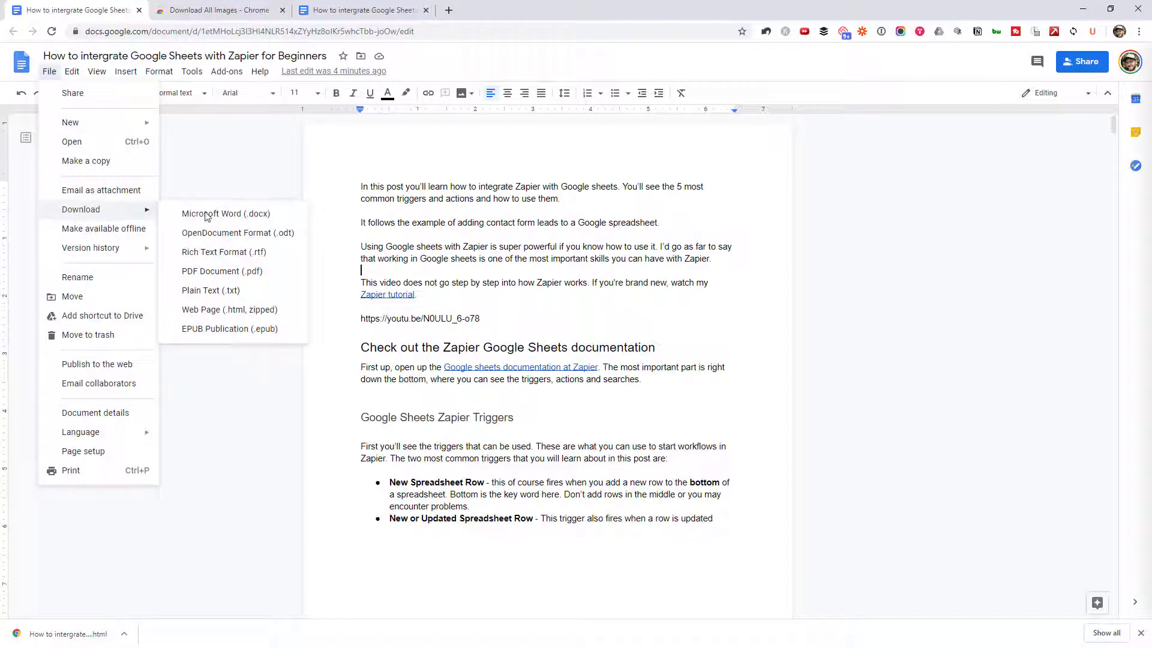
left_click(234, 310)
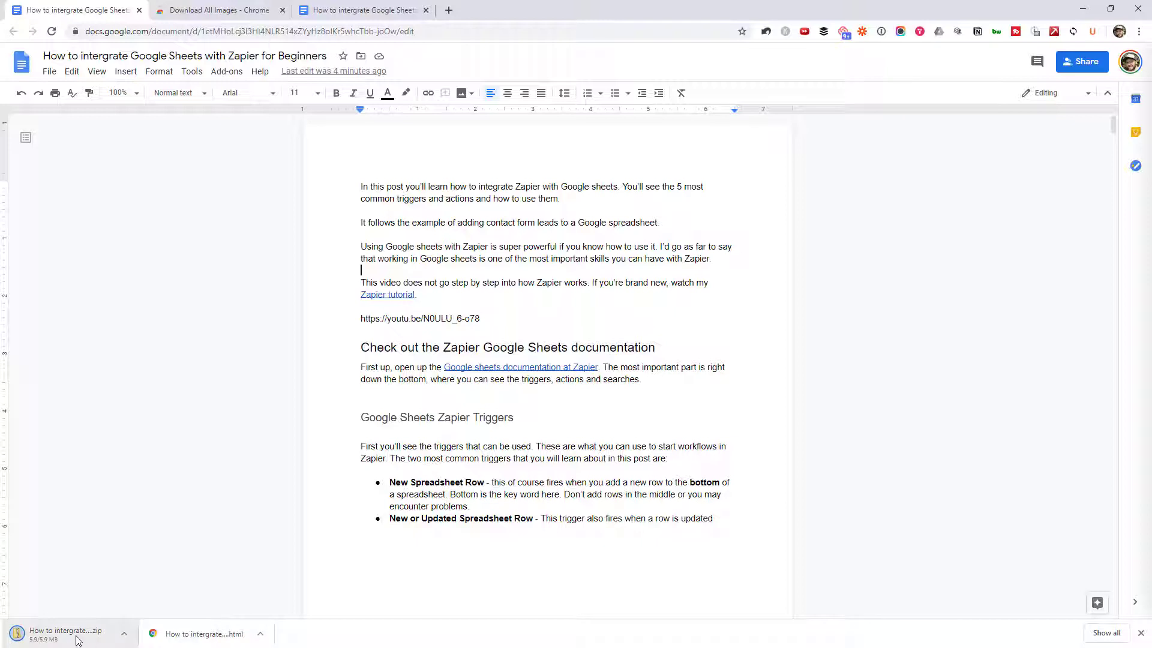
Open the downloaded zip's images folder and preview one PNG in Photos before closing it
left_click(78, 637)
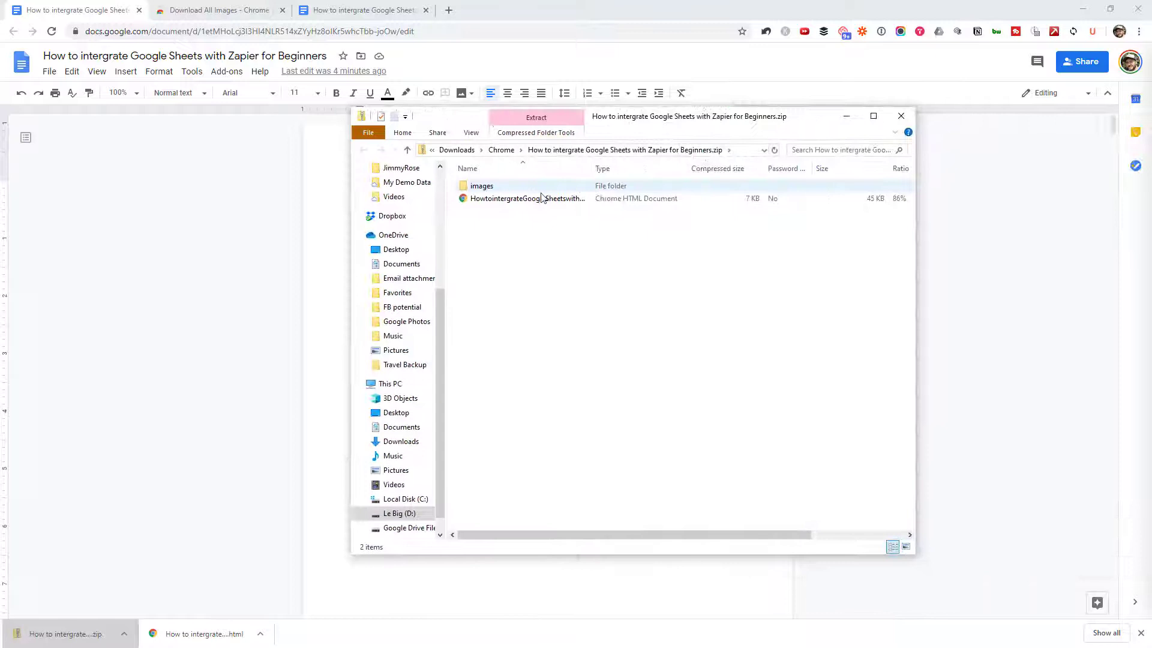
double_click(484, 189)
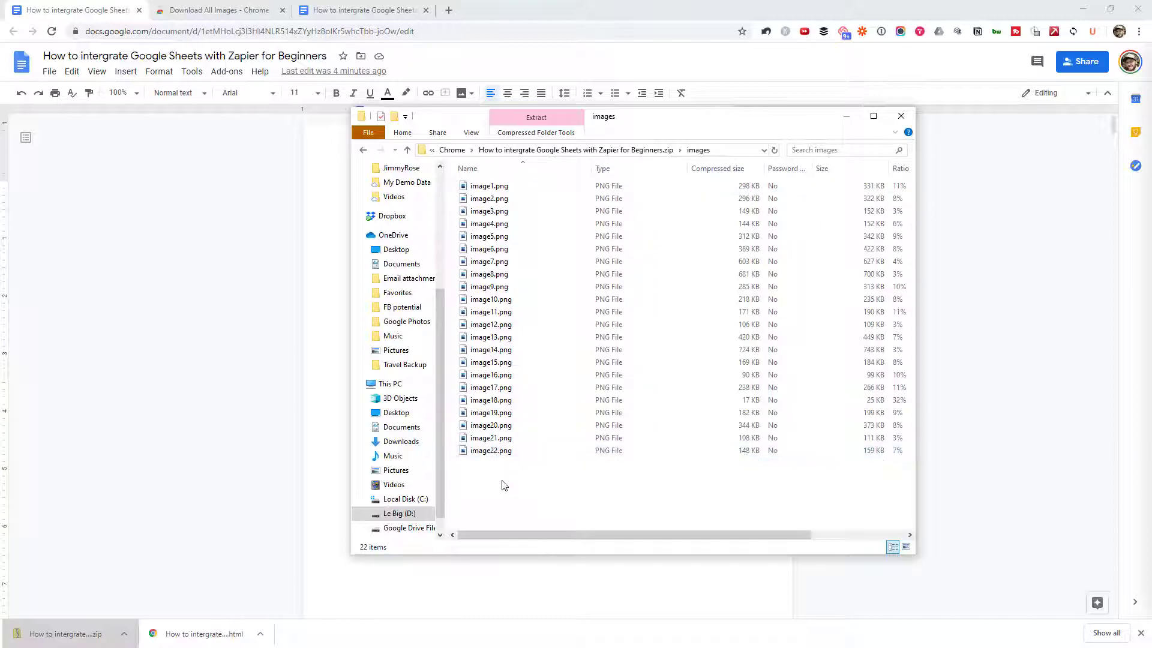
double_click(509, 314)
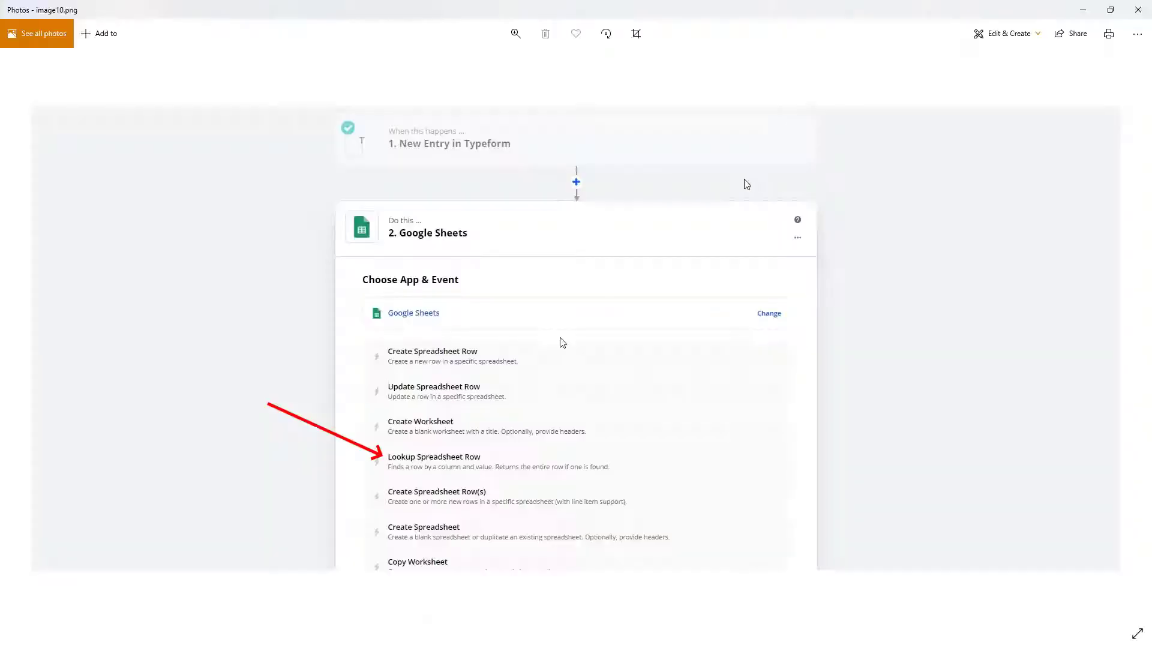
left_click(1137, 9)
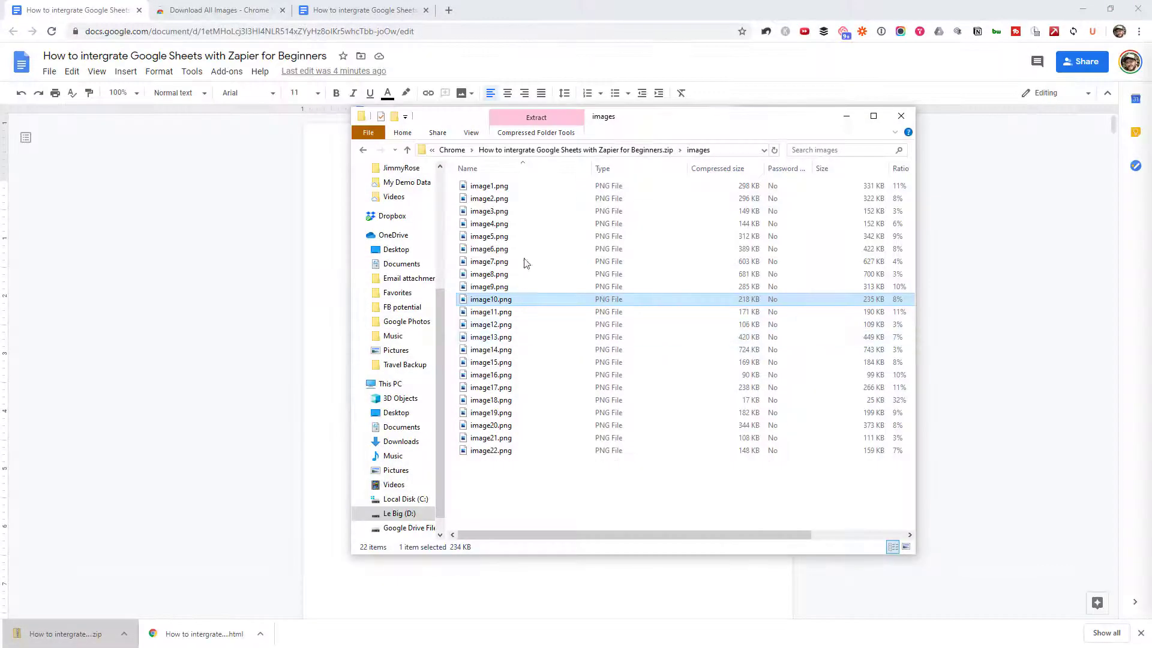